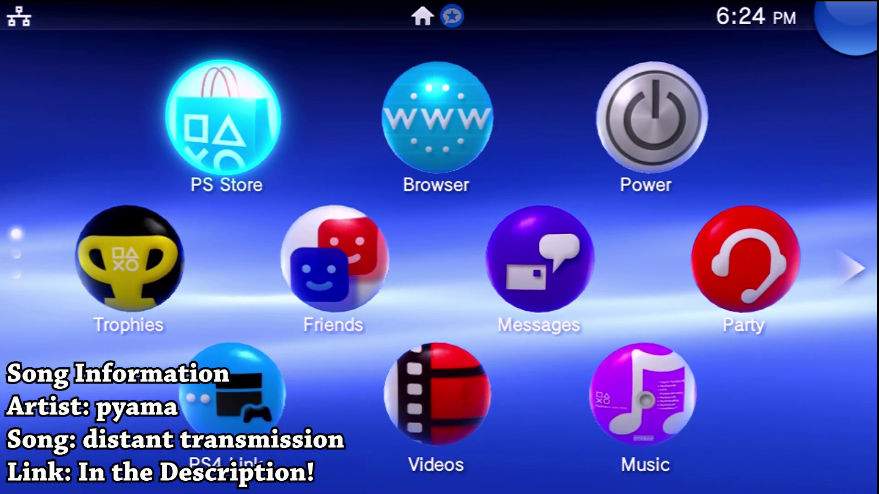
# Step: Try to open PS Store from the home screen and leave its sign-in page
pyautogui.press('Return')
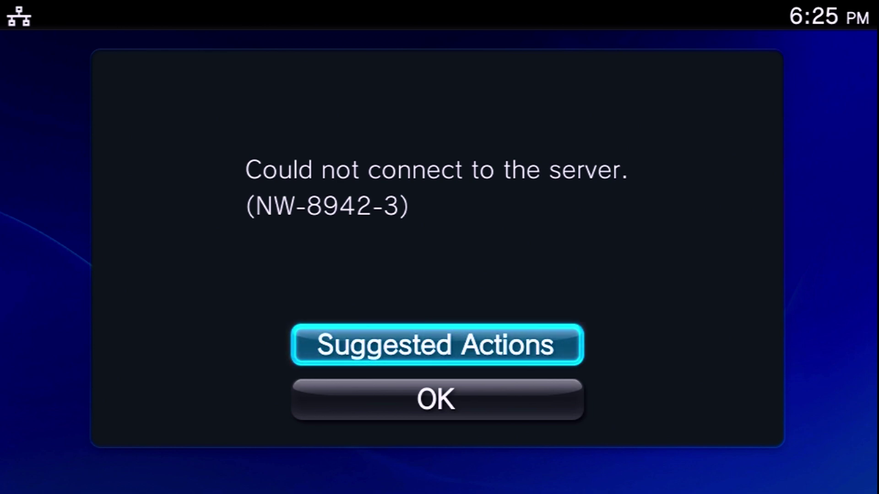
pyautogui.press('Down')
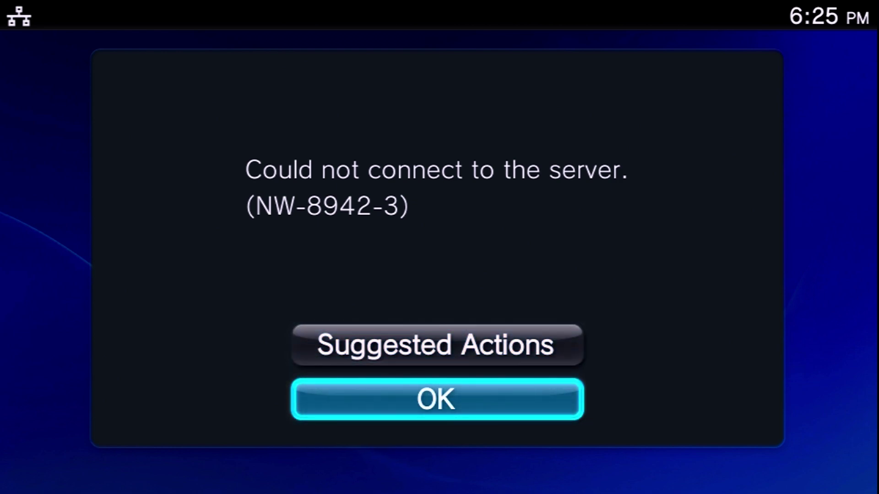
pyautogui.press('Return')
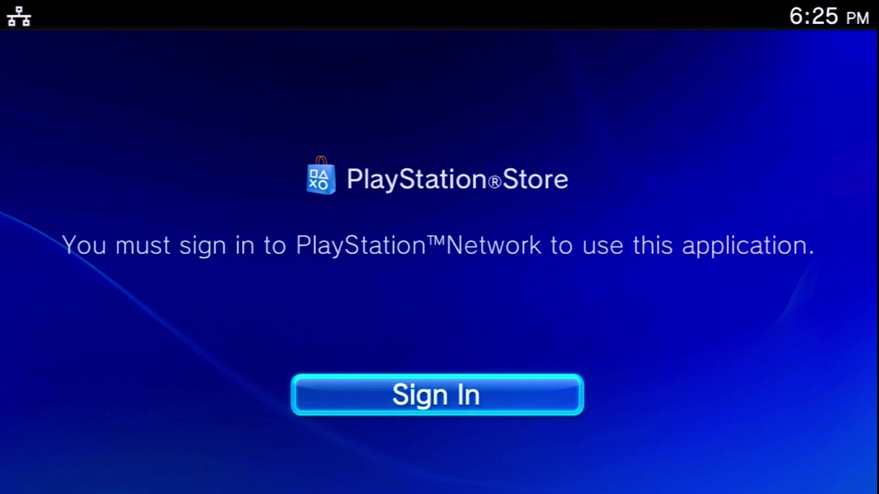
pyautogui.press('Escape')
pyautogui.press('Escape')
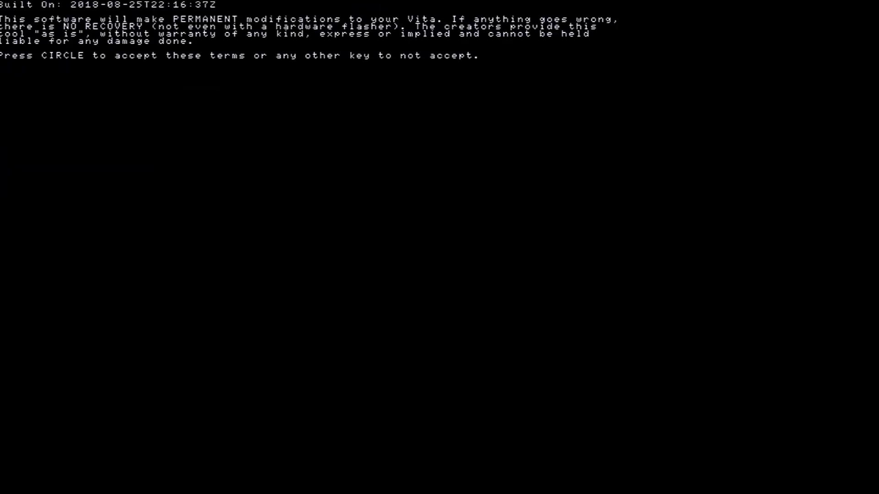
# Step: Accept the Enso installer's terms and choose to install or reinstall the hack
pyautogui.press('Return')
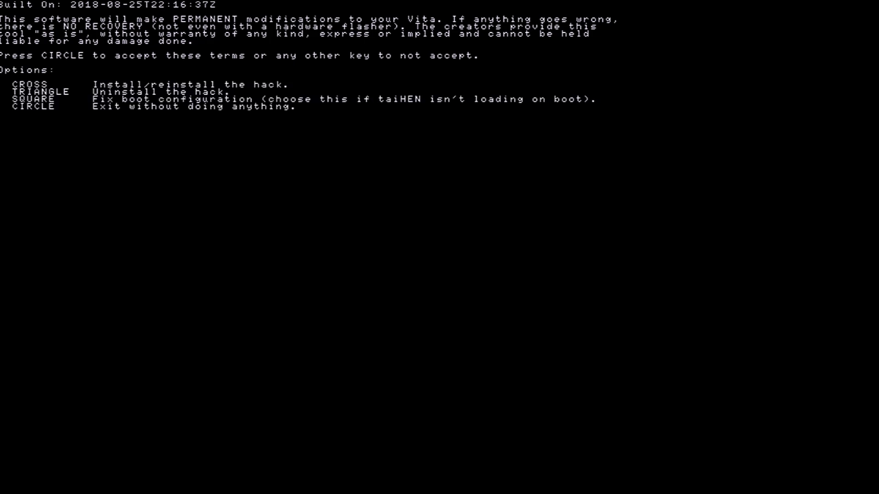
pyautogui.press('x')
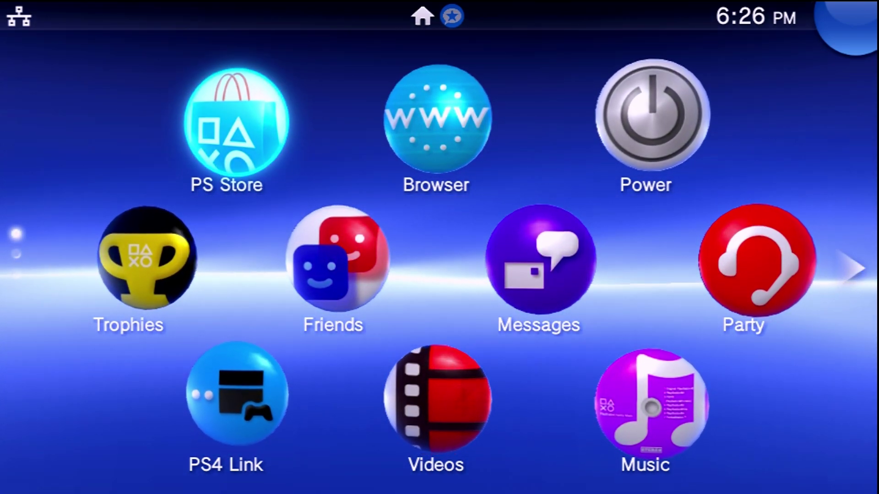
# Step: Launch VitaShell from the second page of the home screen
pyautogui.scroll(-5, 439, 247)
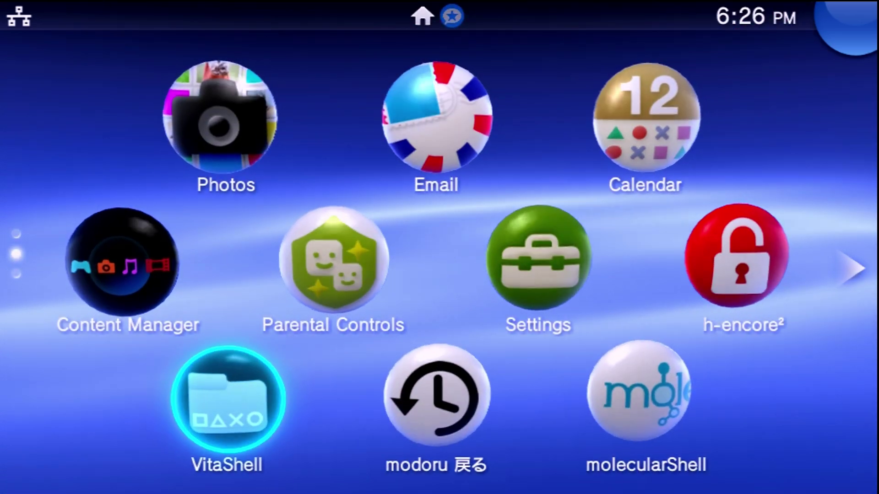
pyautogui.press('Return')
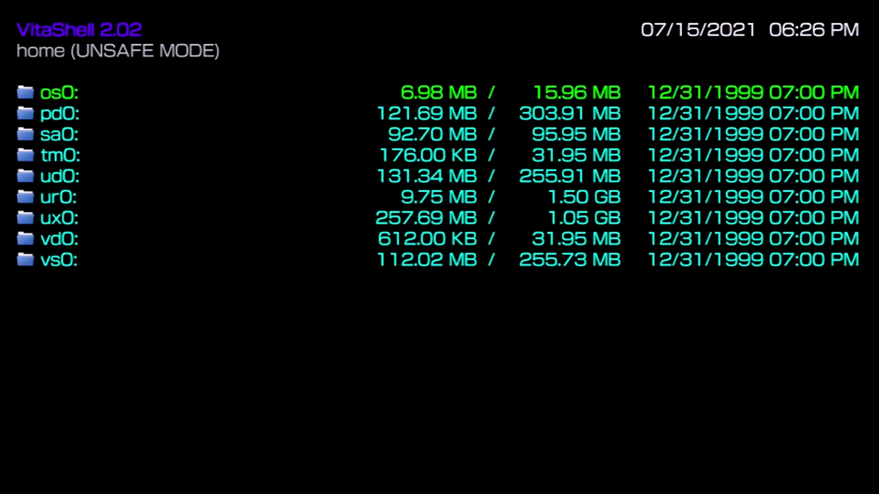
# Step: Check which function the SELECT button is assigned to in VitaShell's main settings, and start the FTP server
pyautogui.press('Return')
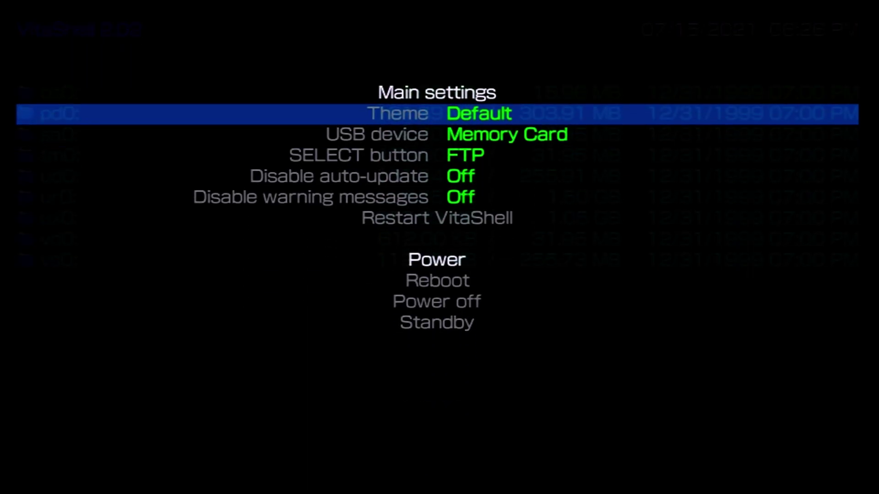
pyautogui.press('Down')
pyautogui.press('Down')
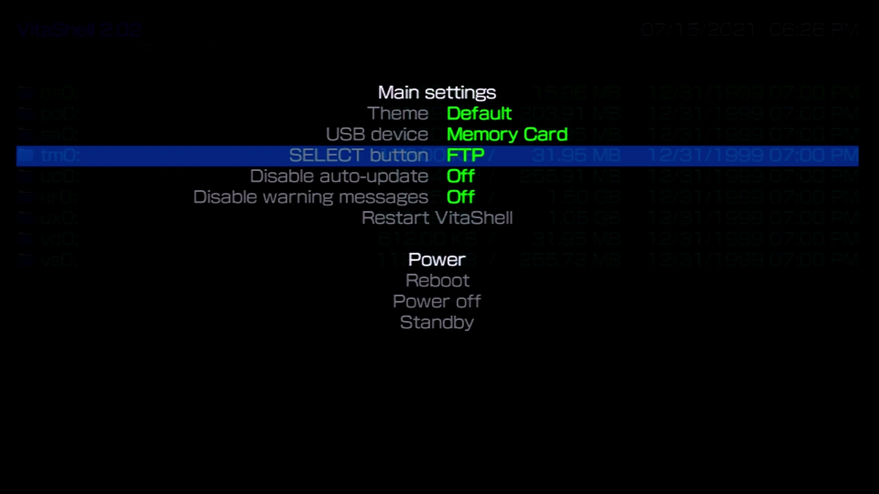
pyautogui.press('Escape')
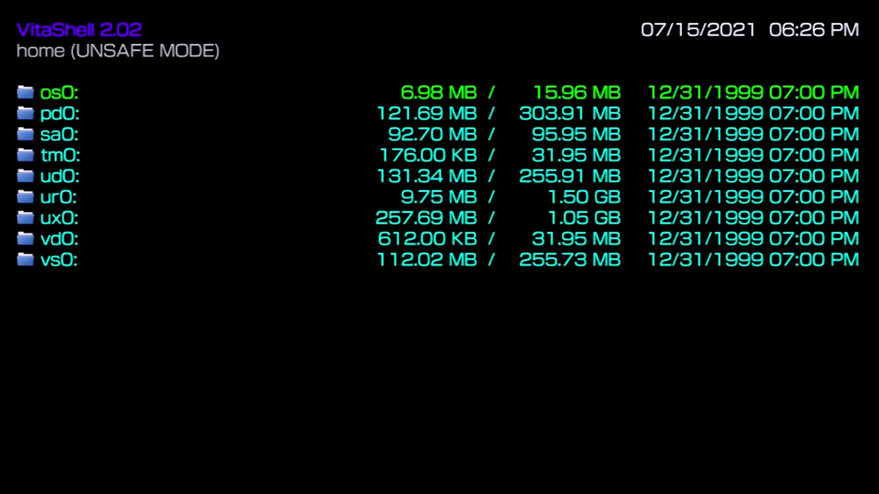
pyautogui.press('Select')
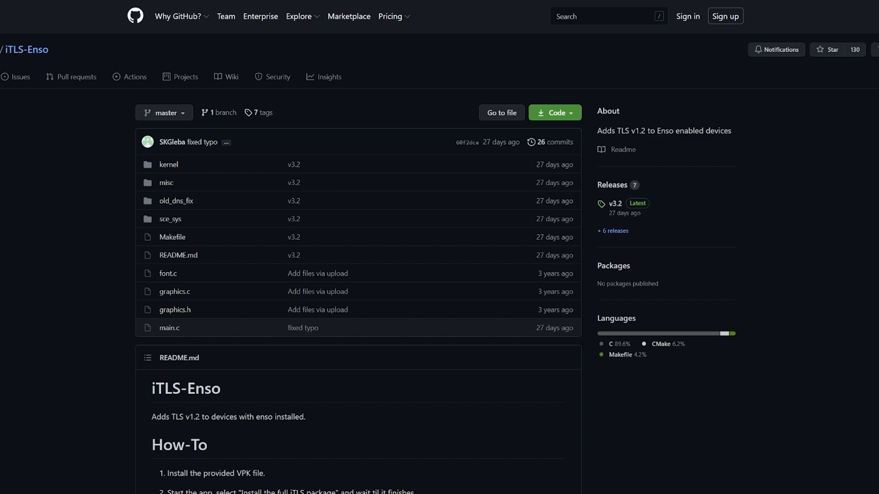
# Step: Read the How-To instructions in the README of the iTLS-Enso repository on GitHub
pyautogui.scroll(-7, 345, 108)
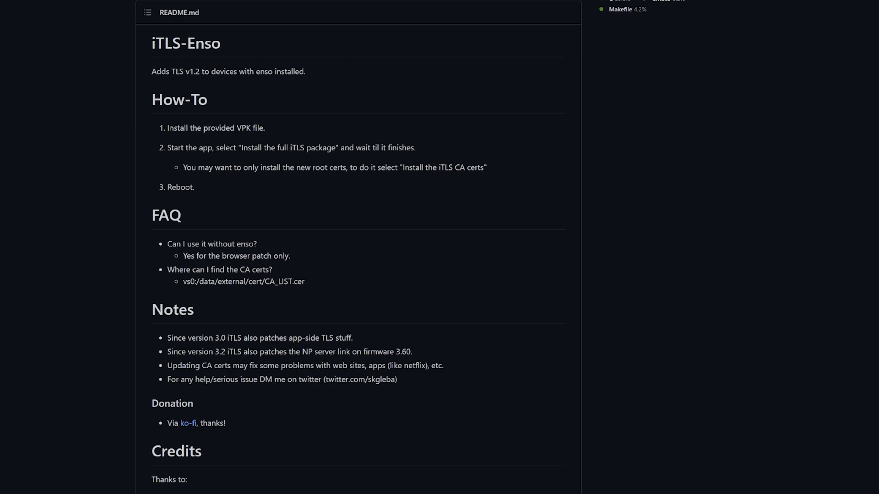
pyautogui.moveTo(167, 128); pyautogui.dragTo(265, 128)
pyautogui.click(262, 186)
pyautogui.moveTo(167, 147); pyautogui.dragTo(419, 151)
pyautogui.click(315, 208)
pyautogui.moveTo(400, 167); pyautogui.dragTo(484, 167)
pyautogui.click(457, 167)
pyautogui.scroll(8, 446, 455)
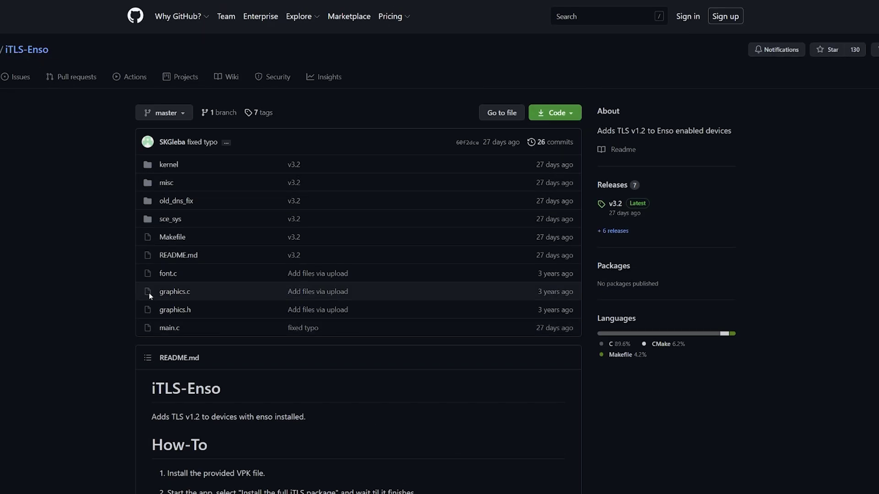
# Step: Open the releases of the iTLS-Enso repository
pyautogui.click(612, 185)
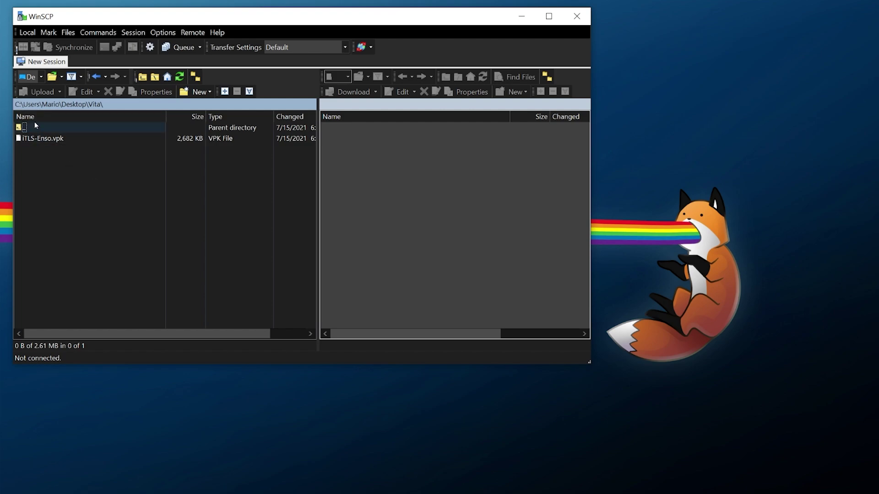
pyautogui.click(40, 77)
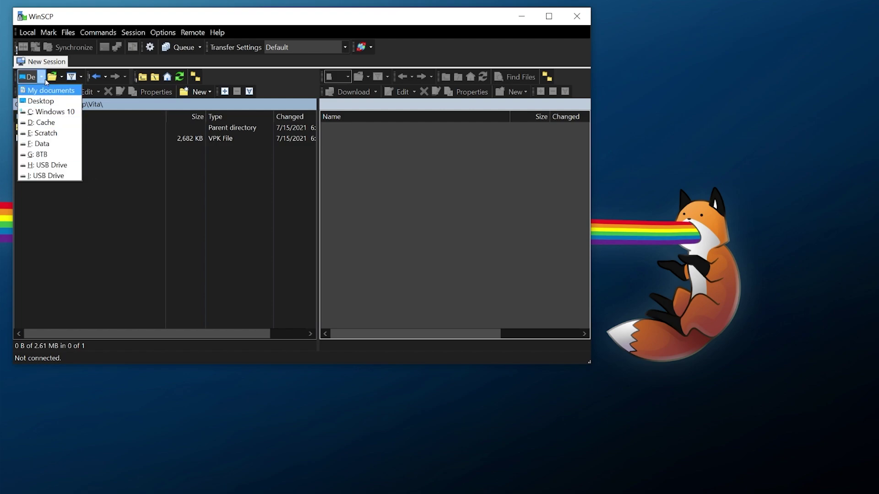
pyautogui.click(90, 148)
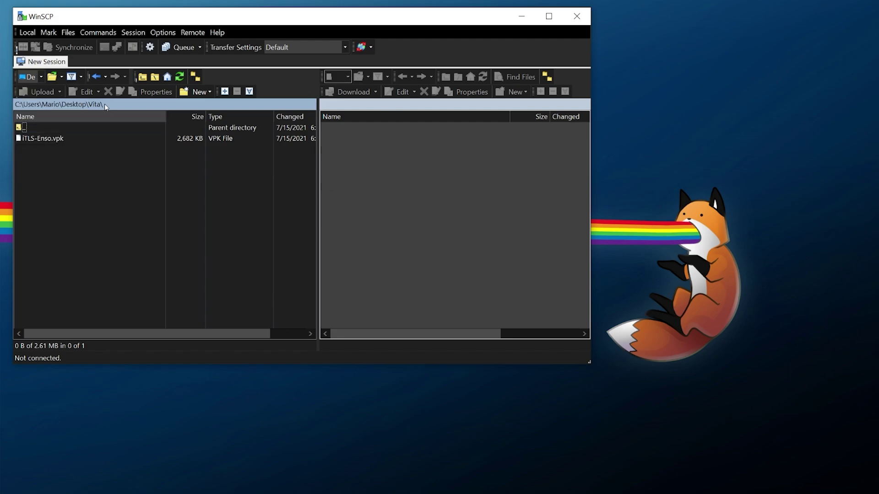
# Step: Connect WinSCP to a new FTP site with host 192.168.86.240, port 1337 and anonymous login
pyautogui.click(45, 61)
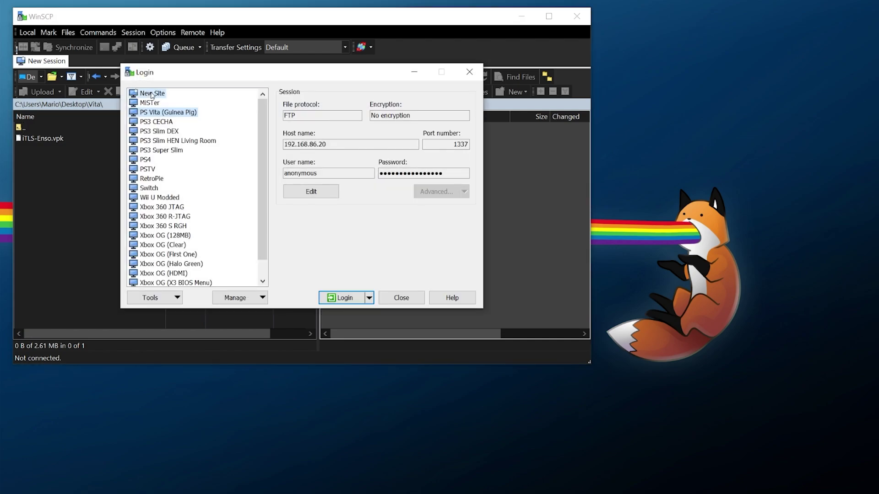
pyautogui.click(322, 115)
pyautogui.click(295, 140)
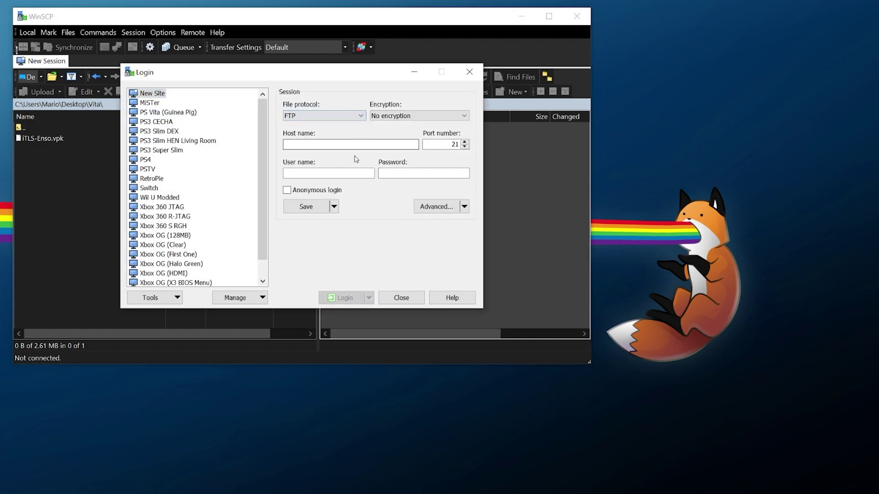
pyautogui.write('192.168.86.240')
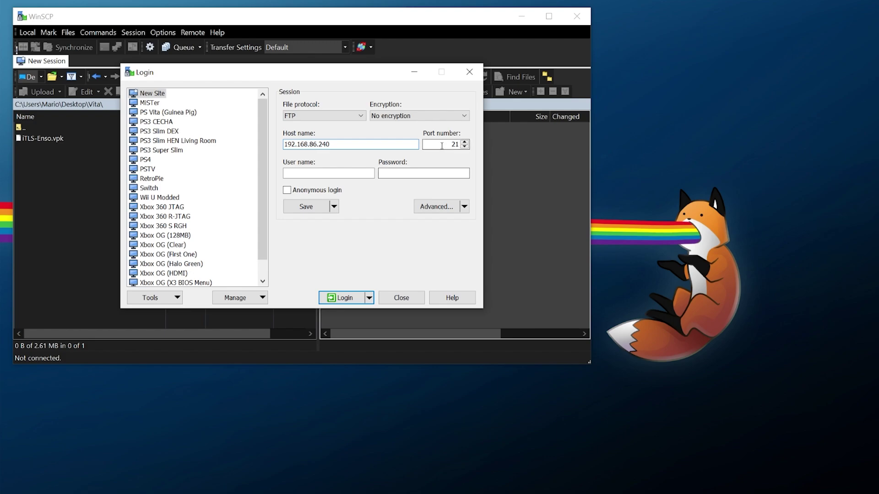
pyautogui.press('Tab')
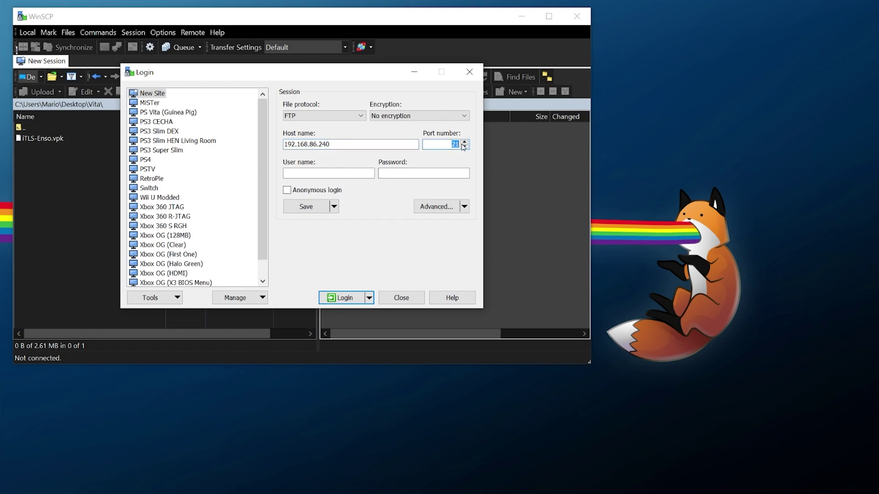
pyautogui.write('133')
pyautogui.click(287, 190)
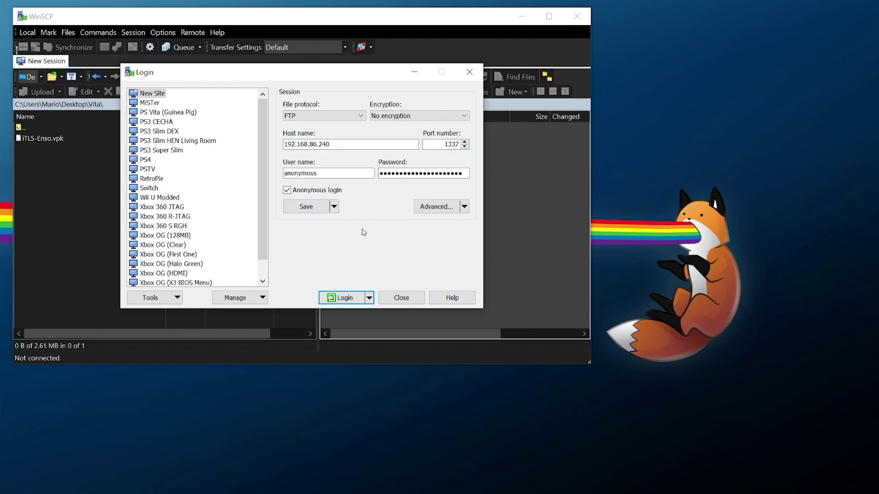
pyautogui.click(343, 298)
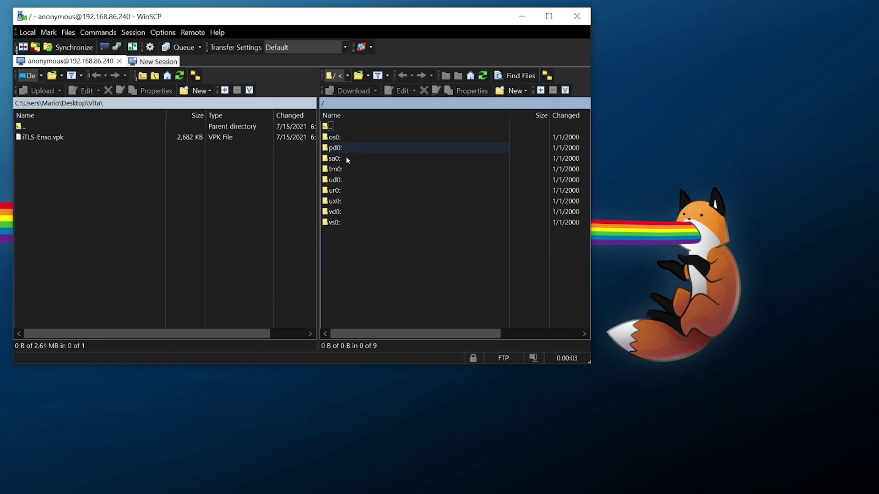
# Step: Open the VPK folder inside ux0: on the remote device
pyautogui.doubleClick(333, 202)
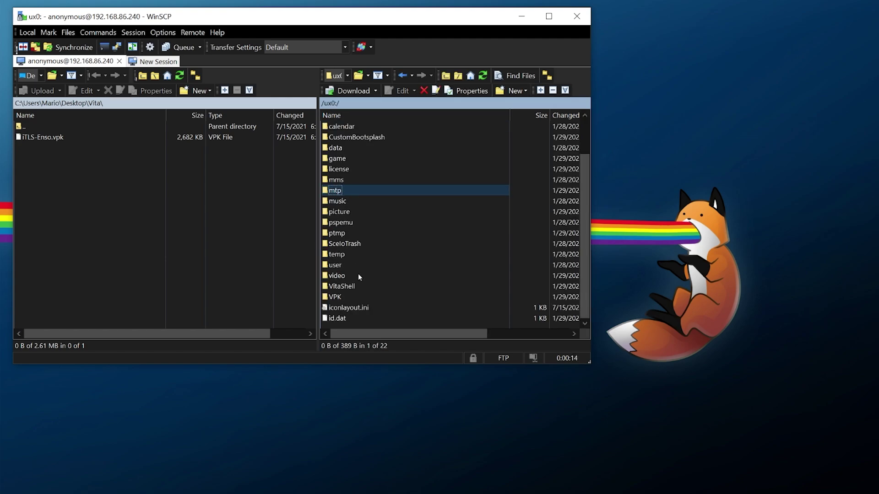
pyautogui.click(349, 296)
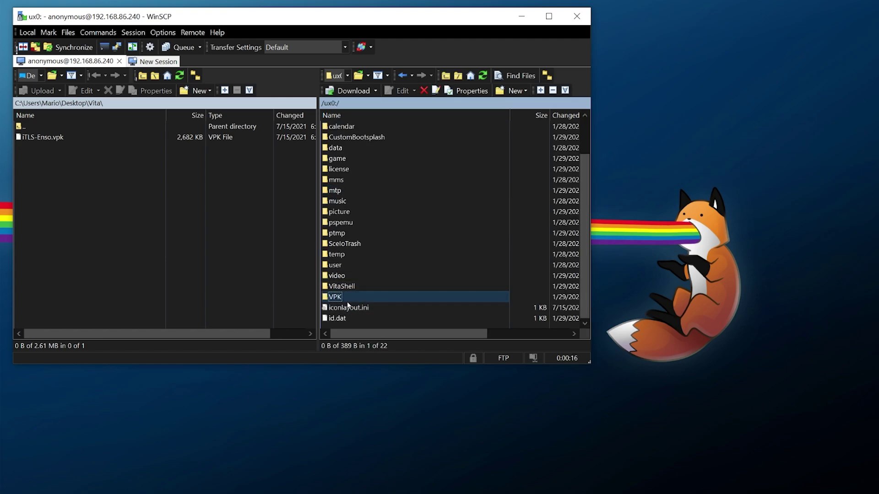
pyautogui.rightClick(365, 224)
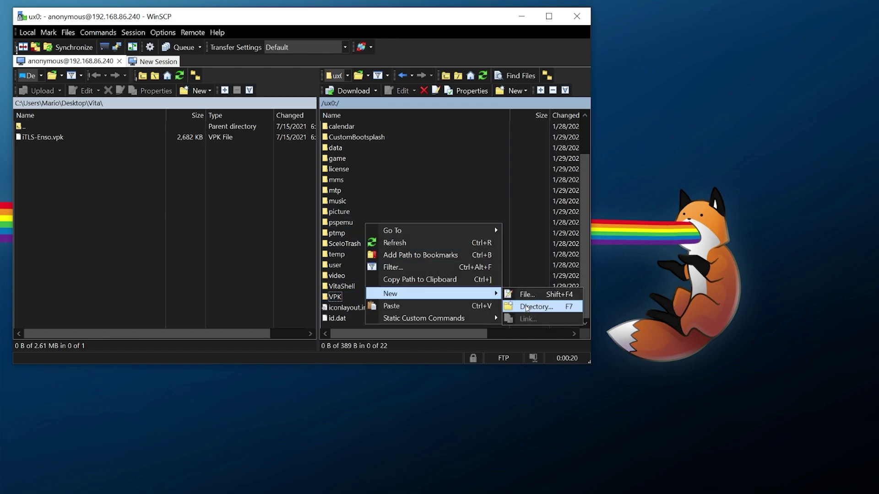
pyautogui.click(349, 298)
pyautogui.click(348, 298)
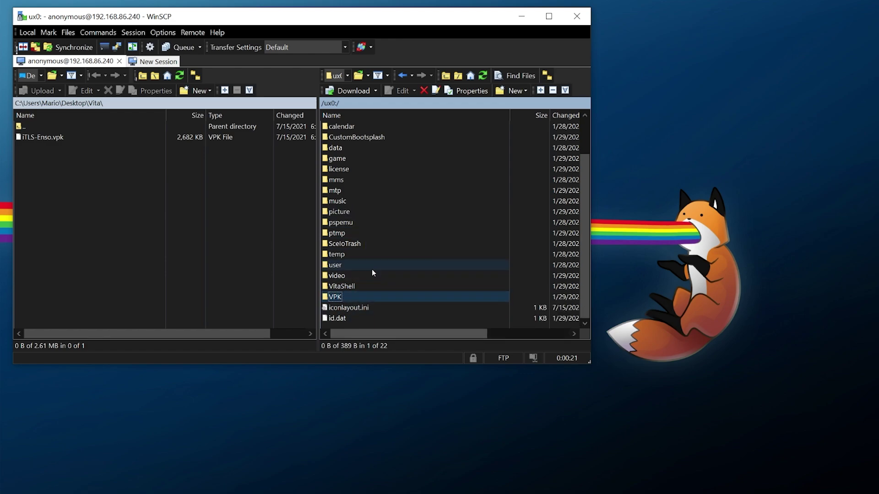
pyautogui.doubleClick(354, 296)
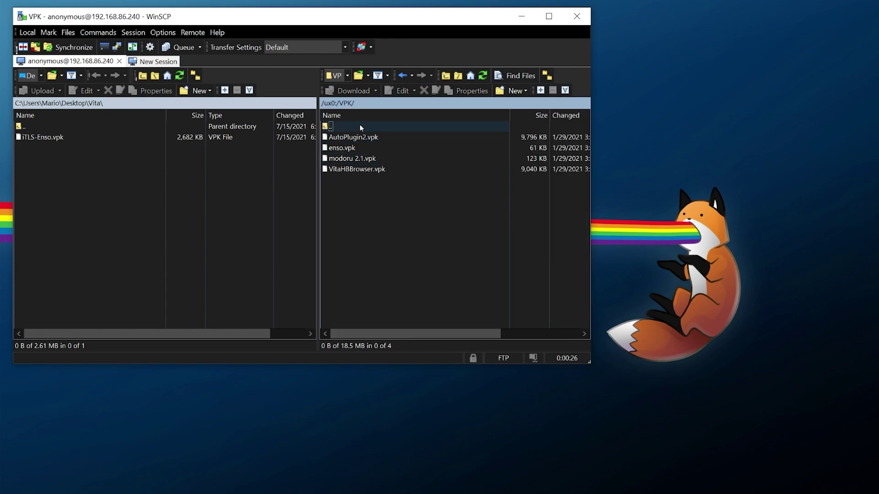
# Step: Delete all four VPK files in the remote /ux0:/VPK/ folder
pyautogui.moveTo(337, 130); pyautogui.dragTo(375, 190)
pyautogui.press('Delete')
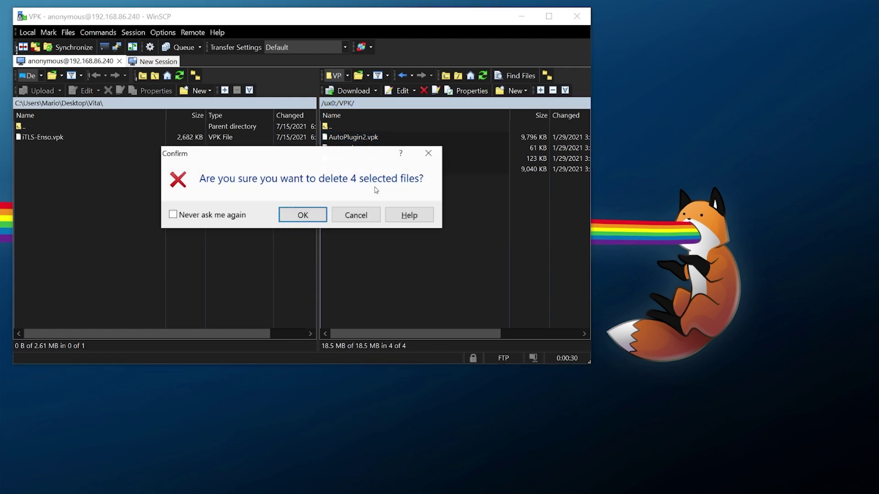
pyautogui.press('Return')
# Step: Upload iTLS-Enso.vpk from the local Vita folder to /ux0:/VPK/
pyautogui.rightClick(40, 138)
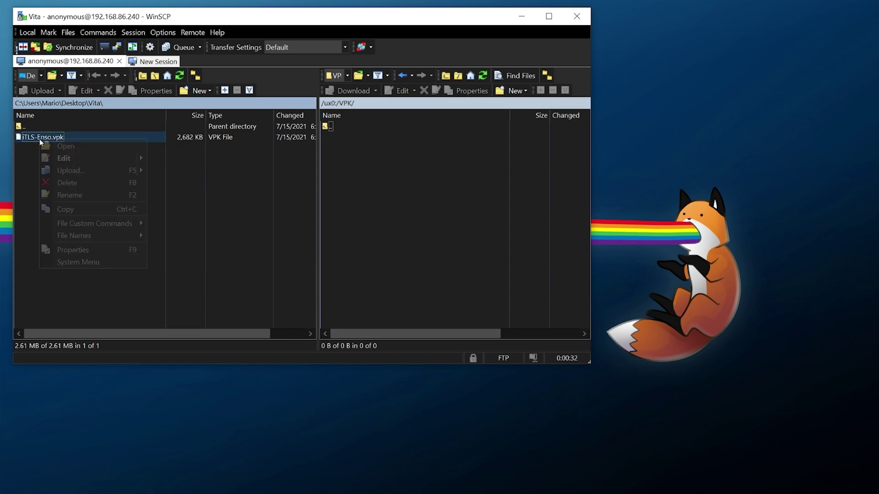
pyautogui.click(58, 167)
pyautogui.click(325, 226)
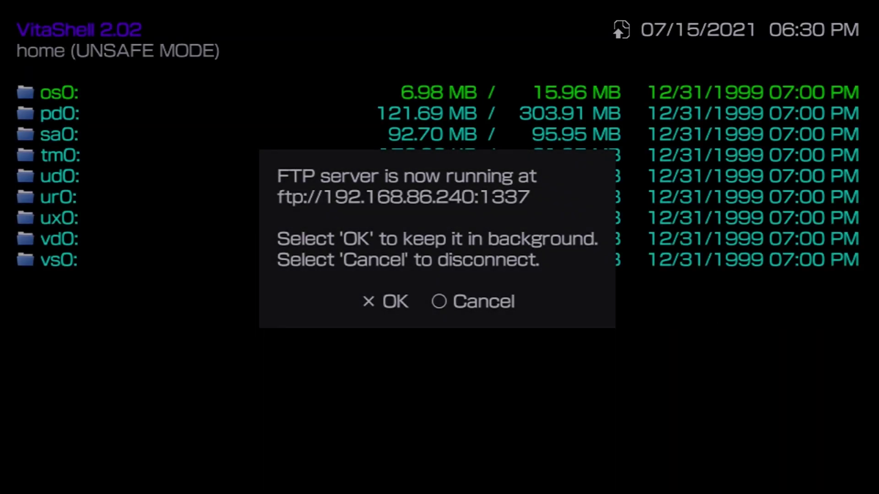
# Step: Disconnect the FTP server in VitaShell and open the ux0: partition
pyautogui.press('Escape')
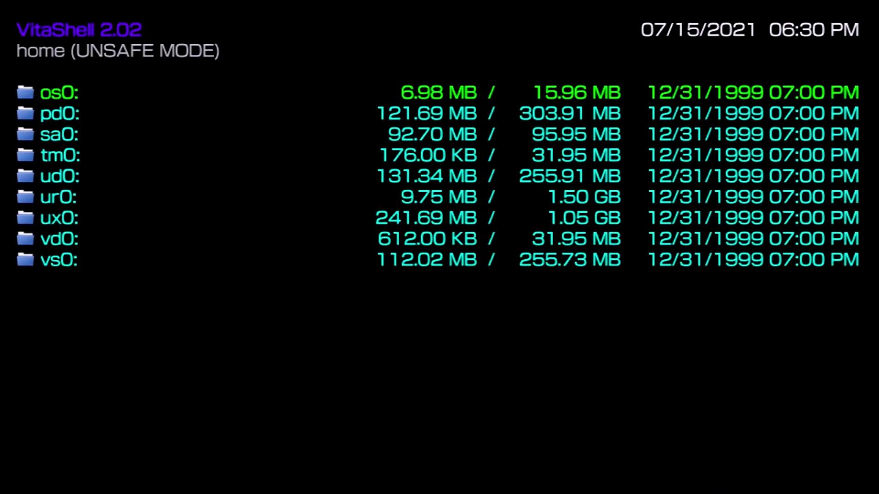
pyautogui.press('Down')
pyautogui.press('Down')
pyautogui.press('Down')
pyautogui.press('Down')
pyautogui.press('Down')
pyautogui.press('Down')
pyautogui.press('Down')
pyautogui.press('Down')
pyautogui.press('Up')
pyautogui.press('Up')
pyautogui.press('Return')
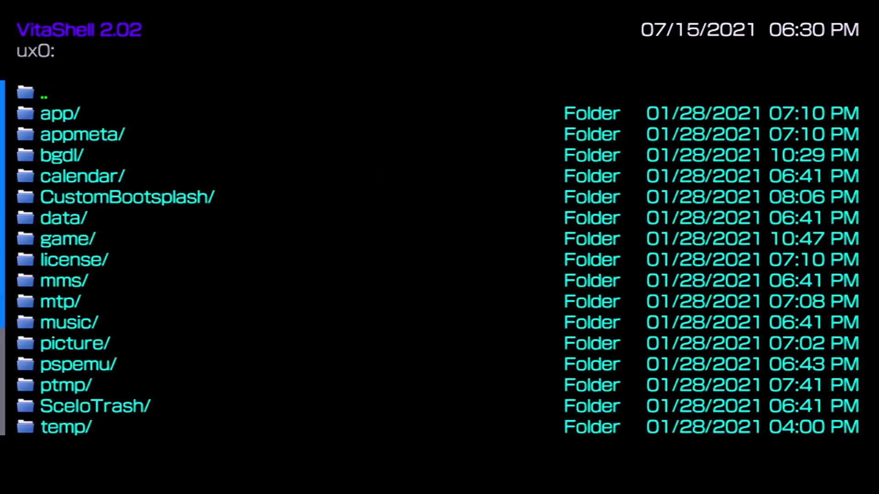
# Step: Install iTLS-Enso.vpk from the VPK folder in ux0:, accepting the unsafe package warning
pyautogui.press('Down')
pyautogui.press('Down')
pyautogui.press('Down')
pyautogui.press('Down')
pyautogui.press('Down')
pyautogui.press('Down')
pyautogui.press('Down')
pyautogui.press('Down')
pyautogui.press('Down')
pyautogui.press('Down')
pyautogui.press('Down')
pyautogui.press('Down')
pyautogui.press('Down')
pyautogui.press('Down')
pyautogui.press('Down')
pyautogui.press('Down')
pyautogui.press('Down')
pyautogui.press('Down')
pyautogui.press('Down')
pyautogui.press('Down')
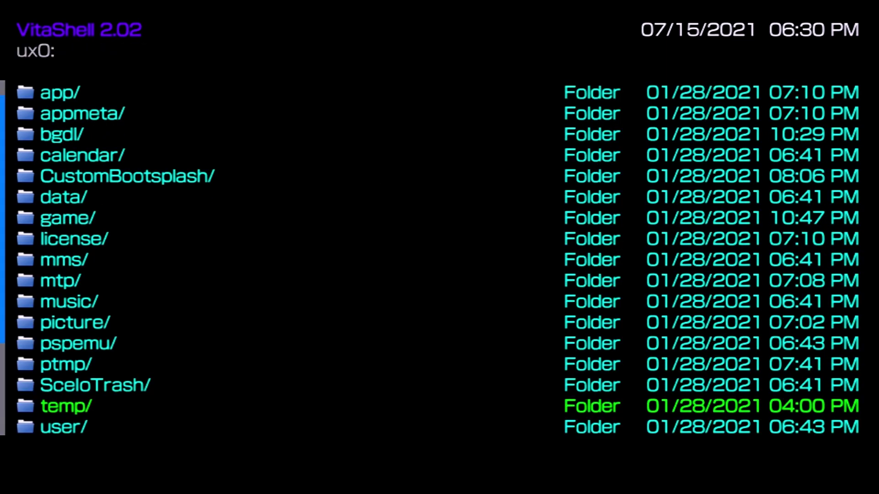
pyautogui.press('Up')
pyautogui.press('Up')
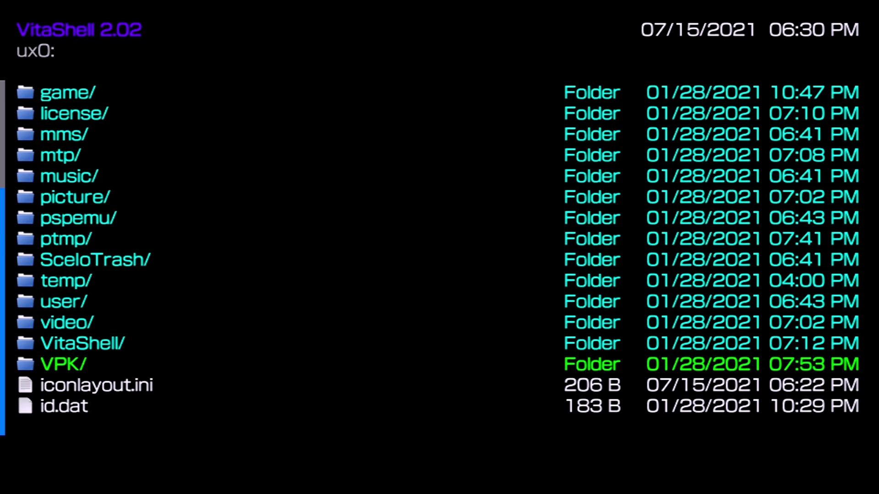
pyautogui.press('Return')
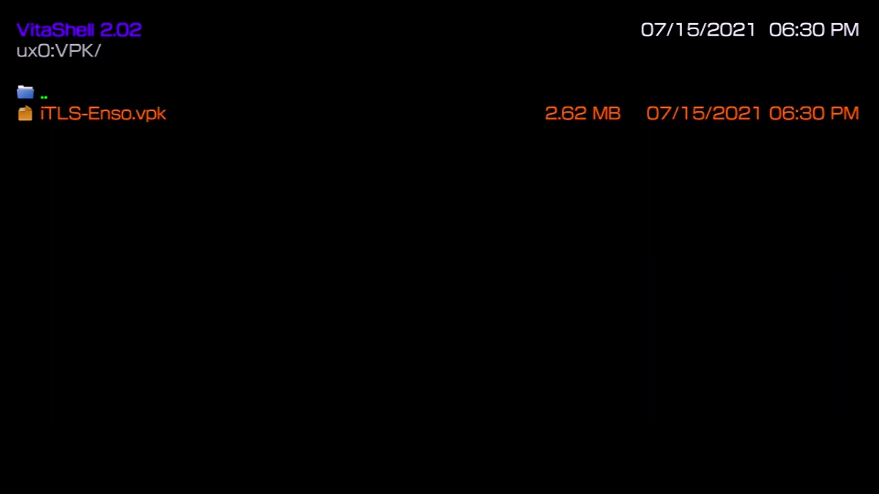
pyautogui.press('Down')
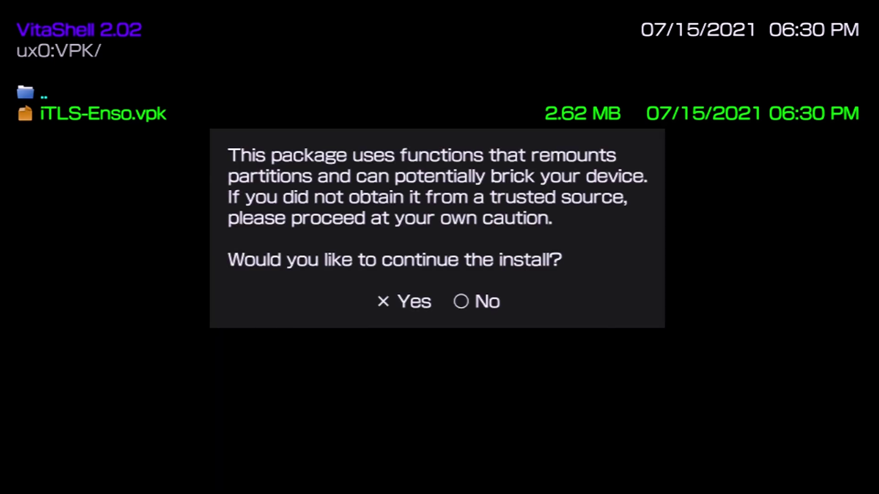
pyautogui.press('Return')
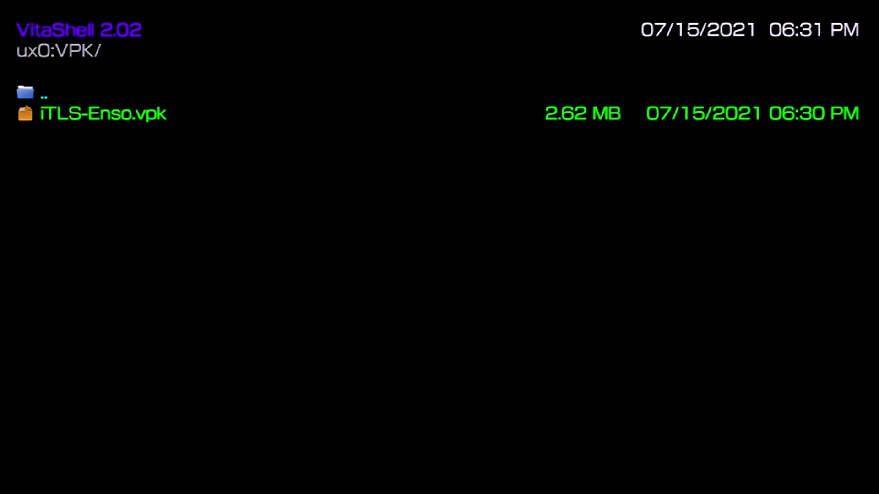
# Step: Delete the iTLS-Enso.vpk installer file from the ux0:VPK/ folder
pyautogui.press('Menu')
pyautogui.press('Down')
pyautogui.press('Down')
pyautogui.press('Down')
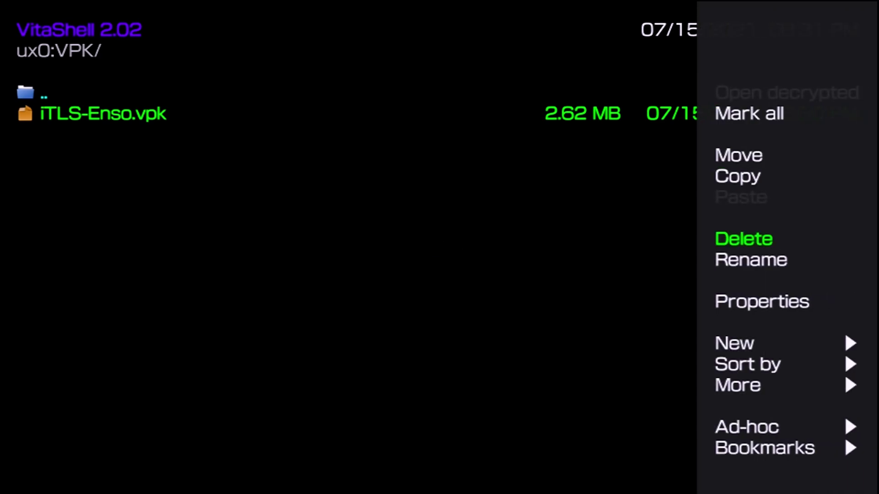
pyautogui.press('Return')
pyautogui.press('Return')
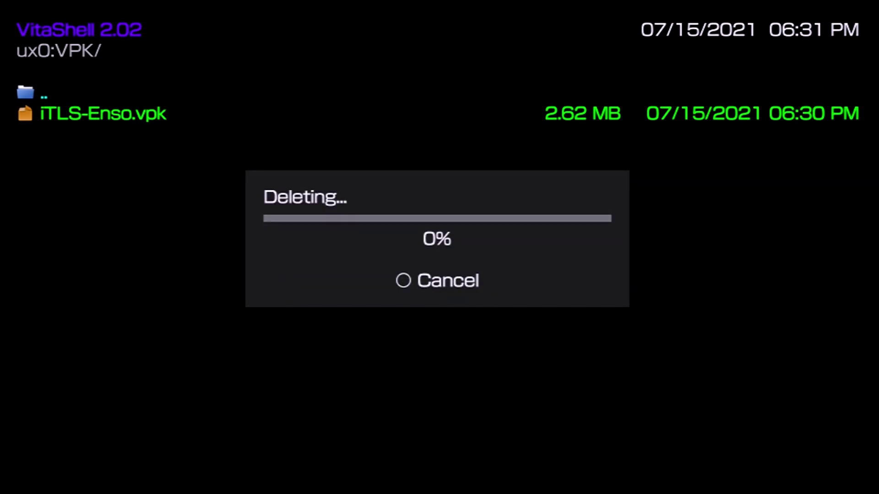
# Step: Leave VitaShell for the home screen and start the iTLS-Enso app
pyautogui.press('super')
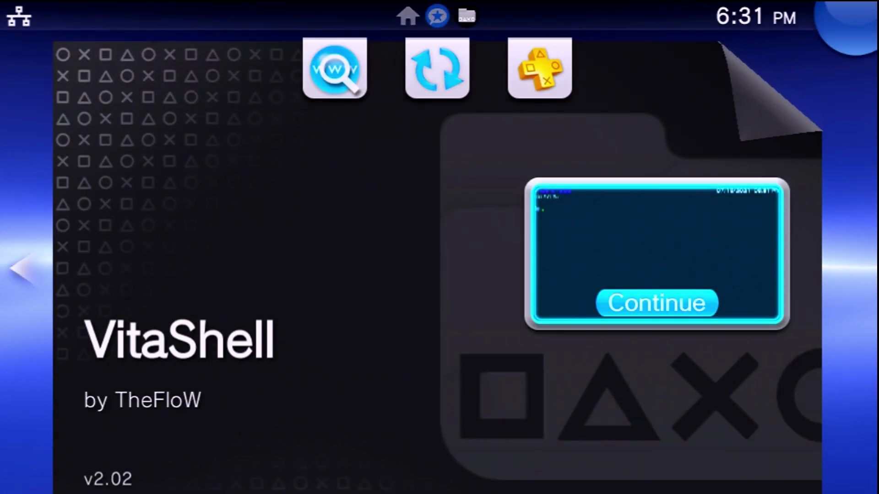
pyautogui.press('Right')
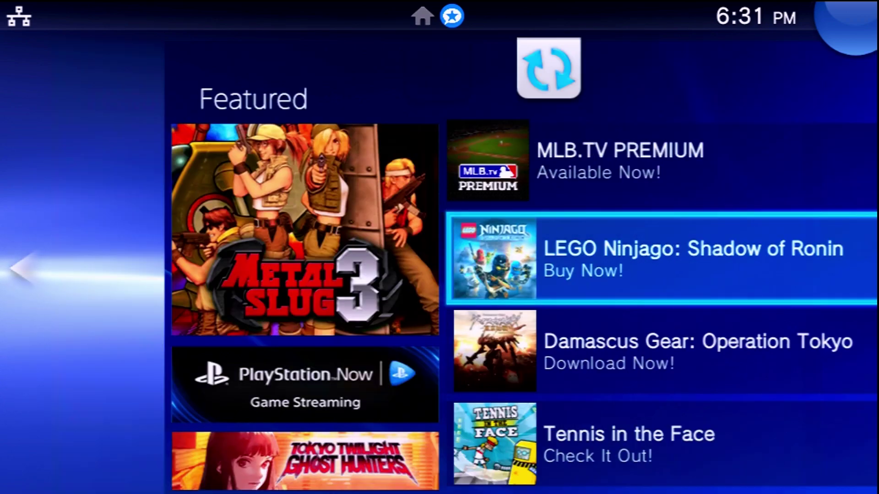
pyautogui.press('super')
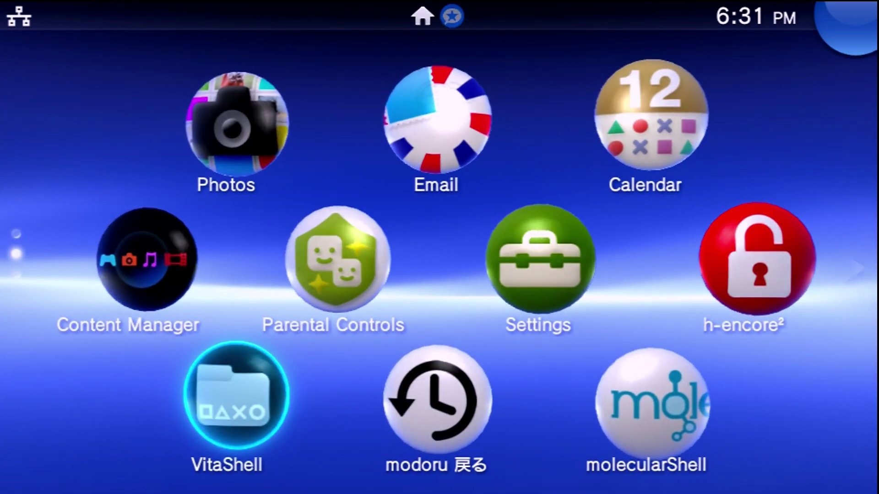
pyautogui.press('Down')
pyautogui.press('Down')
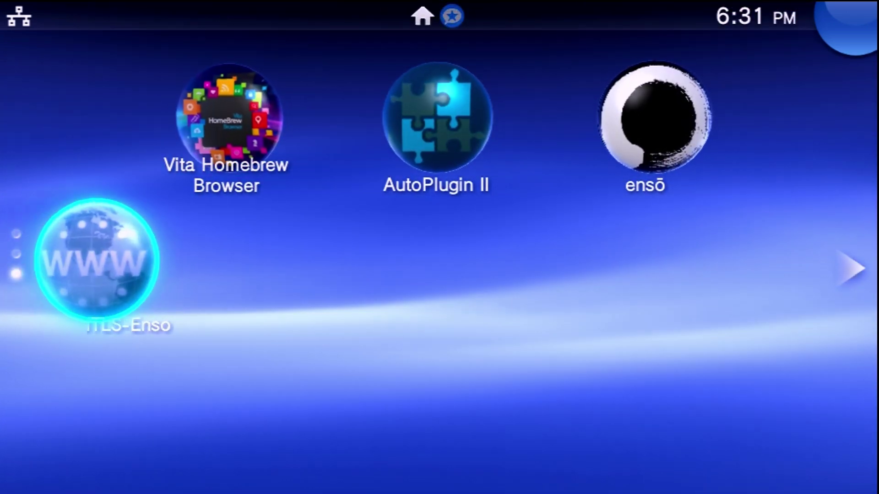
pyautogui.press('Return')
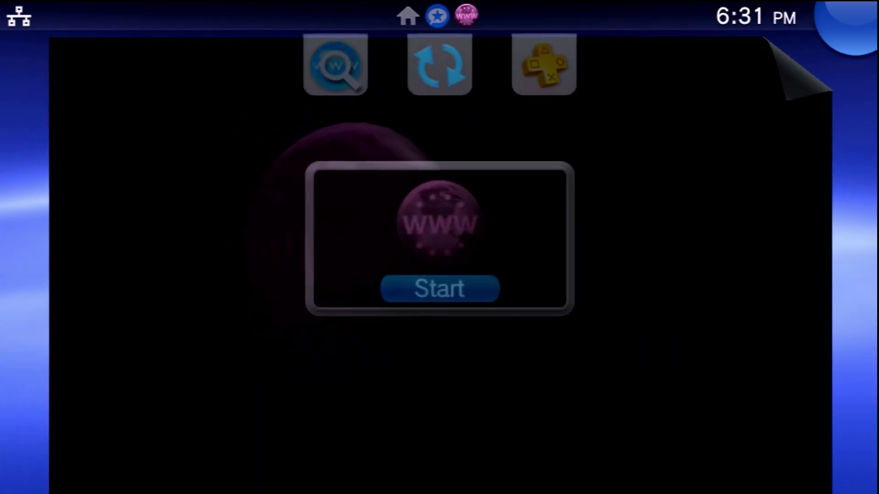
pyautogui.press('Return')
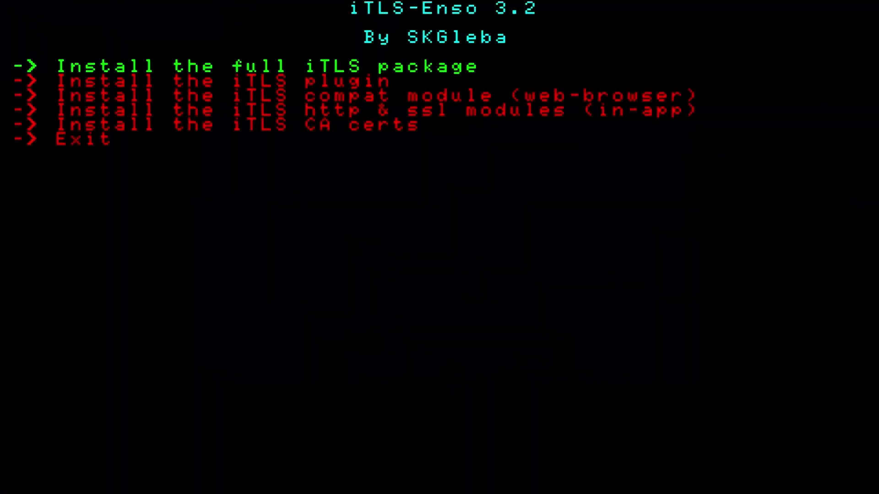
# Step: Examine the iTLS-Enso install options, from the full package through the plugin and modules to the CA certs
pyautogui.press('Down')
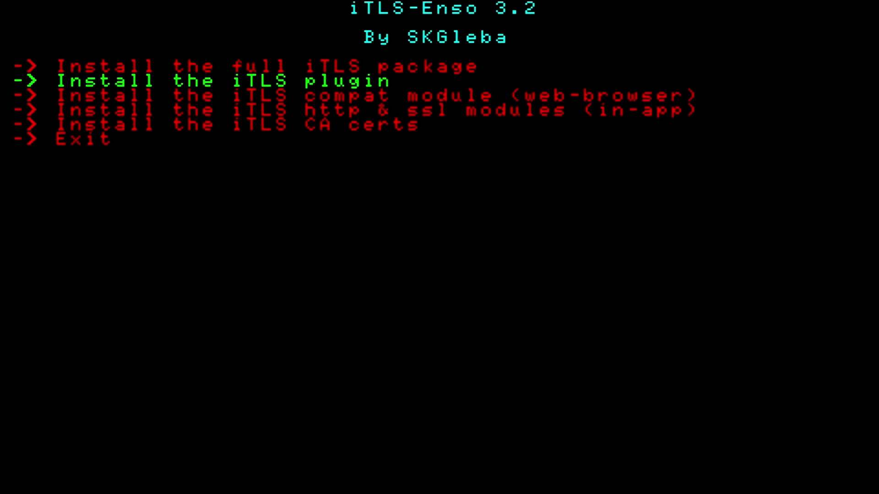
pyautogui.press('Down')
pyautogui.press('Down')
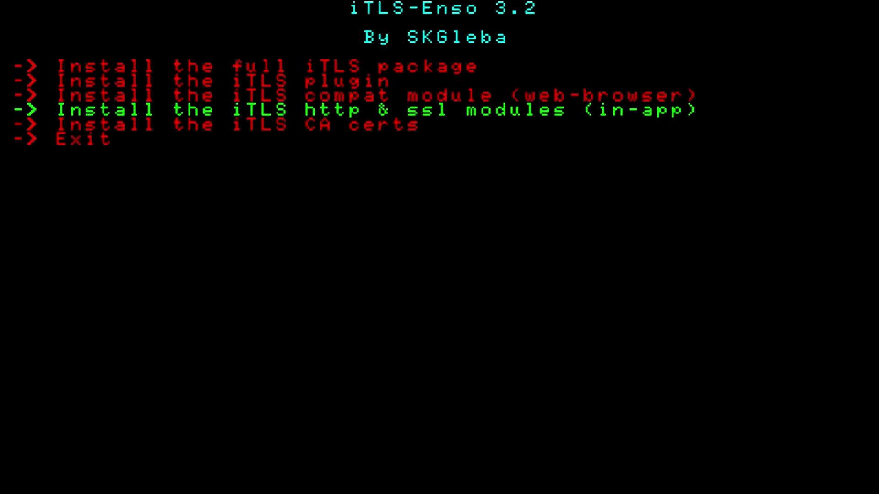
pyautogui.press('Down')
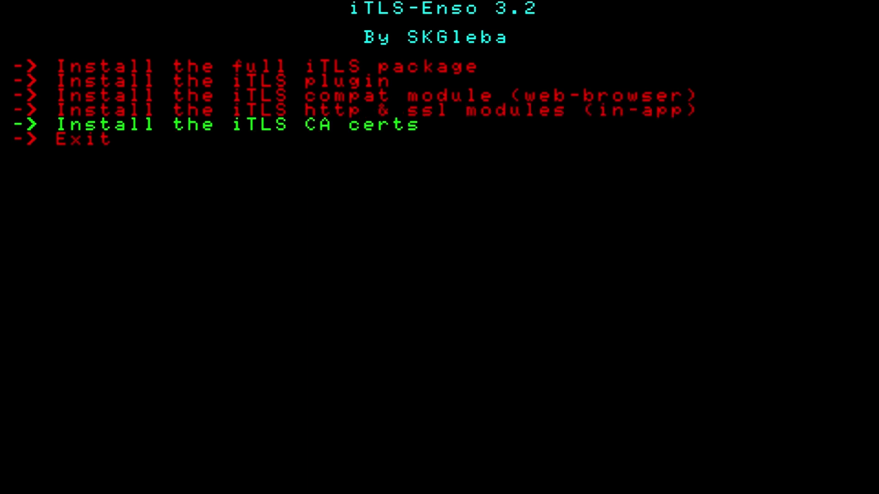
pyautogui.press('Up')
pyautogui.press('Up')
pyautogui.press('Up')
pyautogui.press('Up')
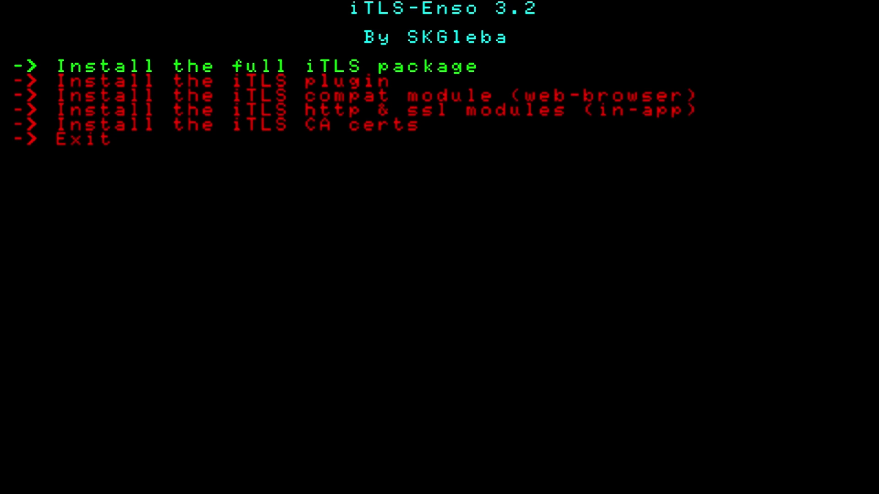
pyautogui.press('Down')
pyautogui.press('Down')
pyautogui.press('Down')
pyautogui.press('Down')
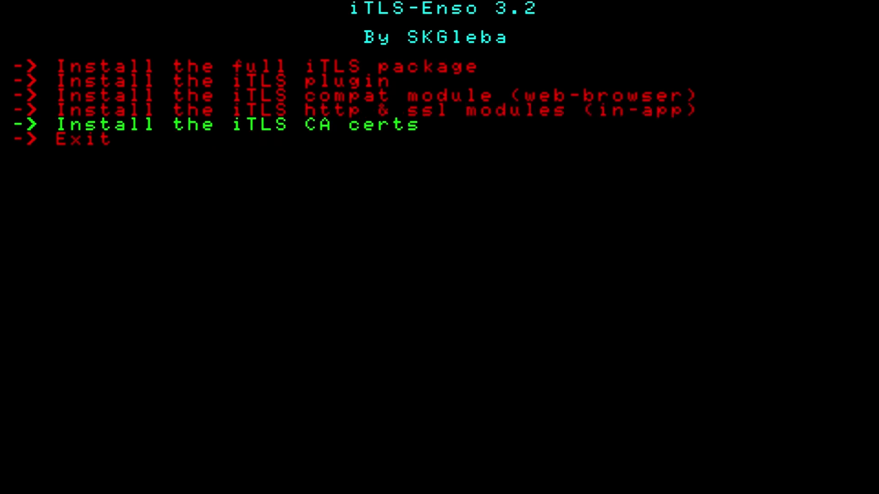
# Step: Install the full iTLS package
pyautogui.press('Up')
pyautogui.press('Up')
pyautogui.press('Up')
pyautogui.press('Up')
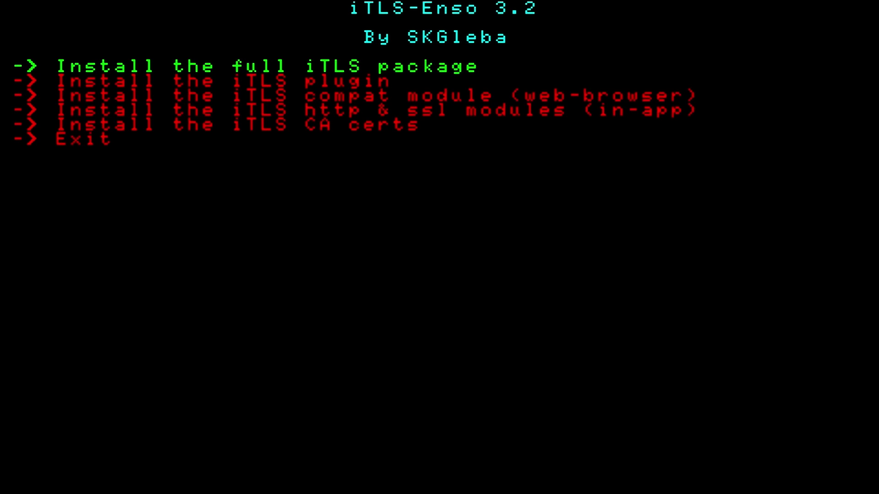
pyautogui.press('Return')
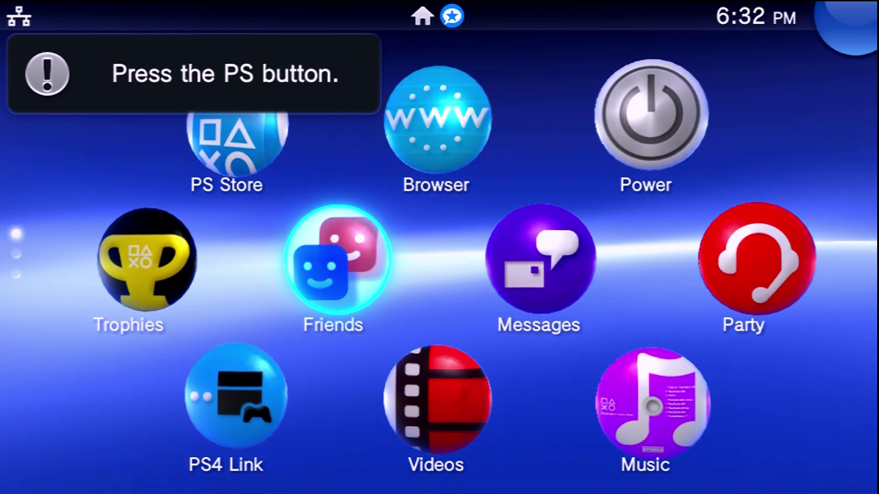
# Step: Start the PlayStation Store and look through the game categories under All
pyautogui.click(234, 122)
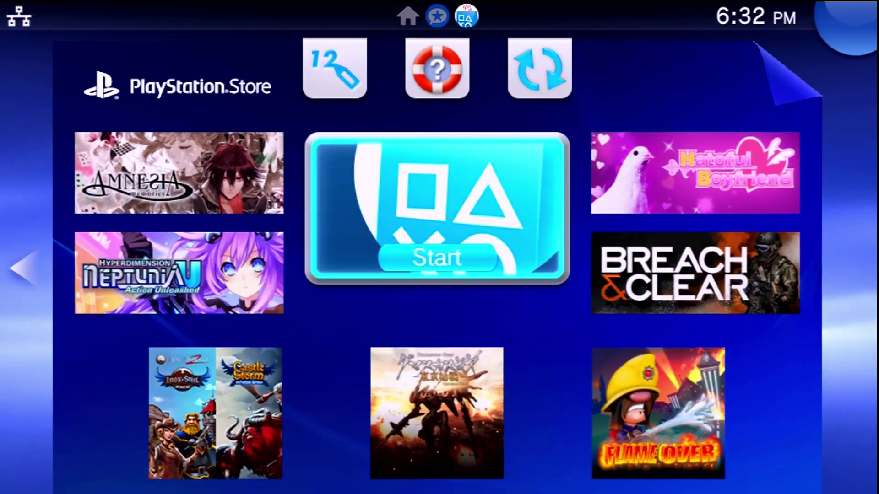
pyautogui.click(437, 205)
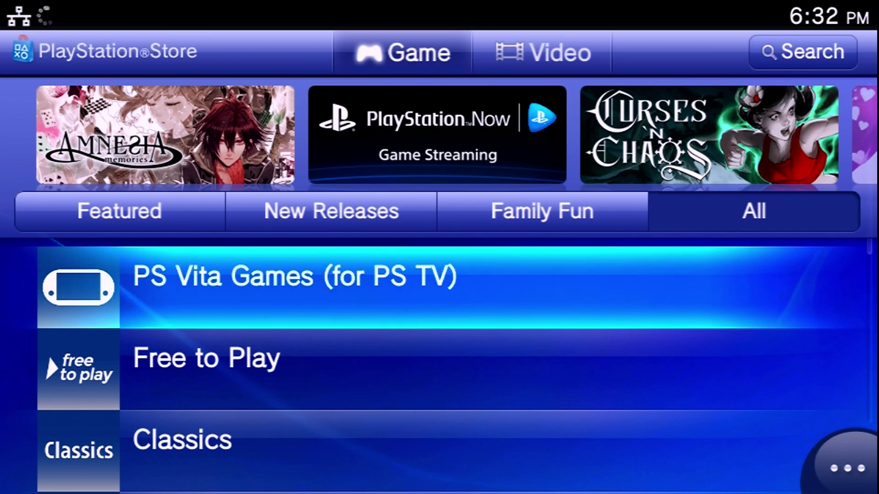
pyautogui.press('Down')
pyautogui.press('Down')
pyautogui.press('Down')
pyautogui.press('Down')
pyautogui.press('Down')
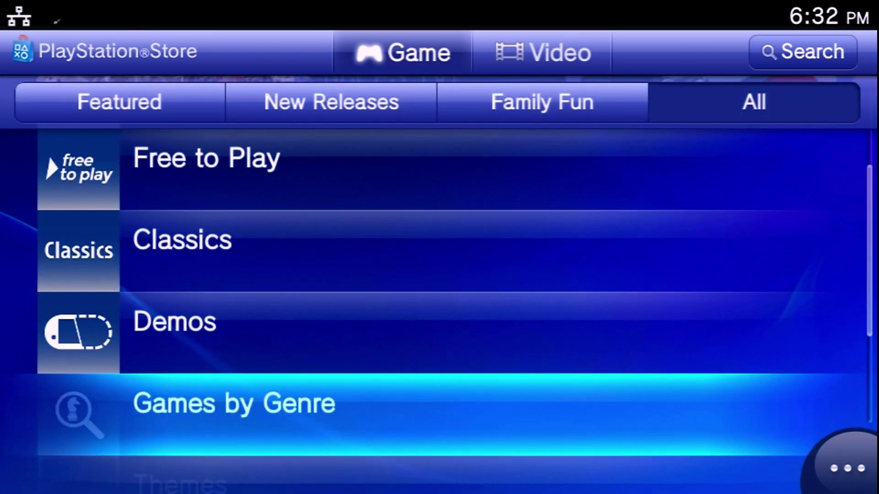
pyautogui.press('Up')
pyautogui.press('Up')
pyautogui.press('Up')
pyautogui.press('Up')
pyautogui.press('Up')
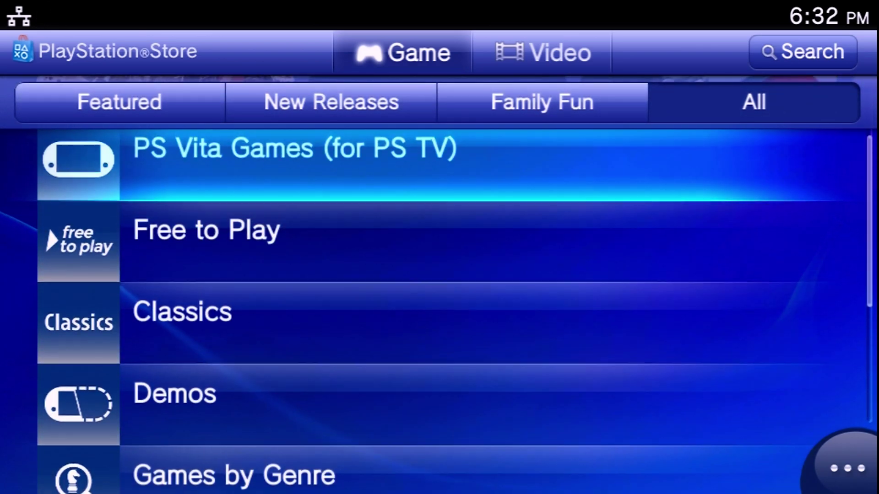
# Step: Open the A-D list of PS Vita Games (for PS TV) and browse its titles
pyautogui.press('Return')
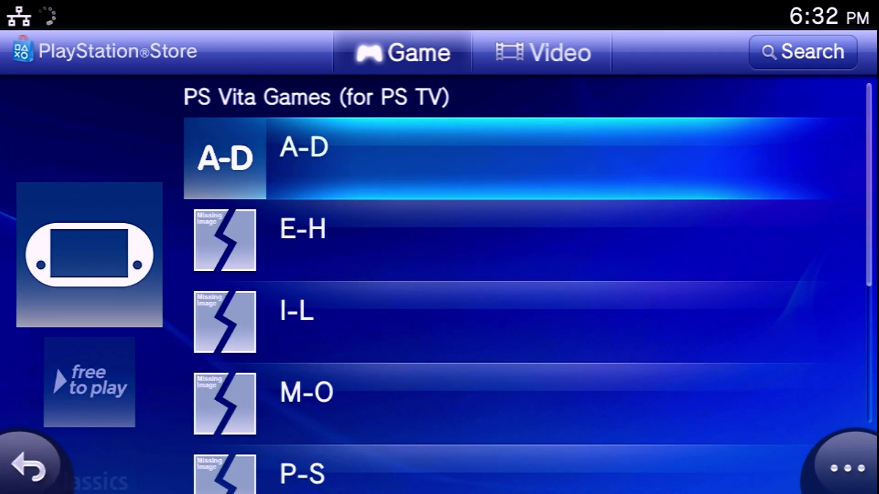
pyautogui.press('Return')
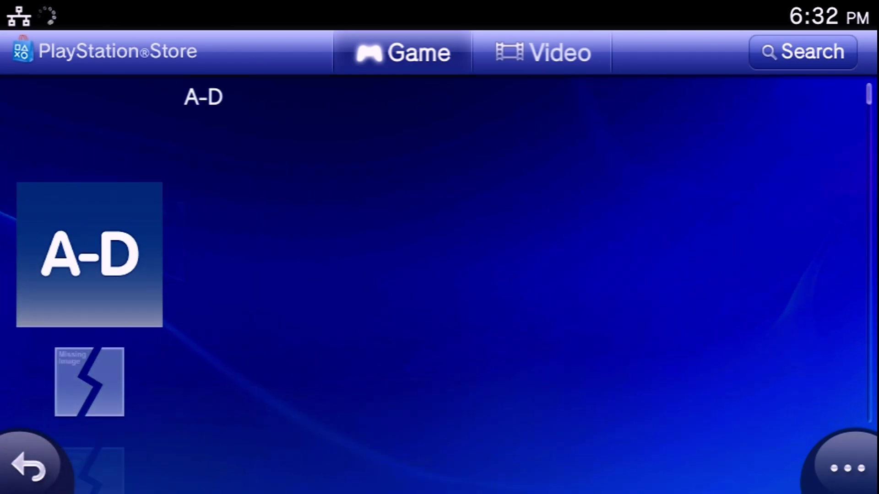
pyautogui.press('Down')
pyautogui.press('Down')
pyautogui.press('Down')
pyautogui.press('Down')
pyautogui.press('Down')
pyautogui.press('Down')
pyautogui.press('Down')
pyautogui.press('Down')
pyautogui.press('Down')
pyautogui.press('Down')
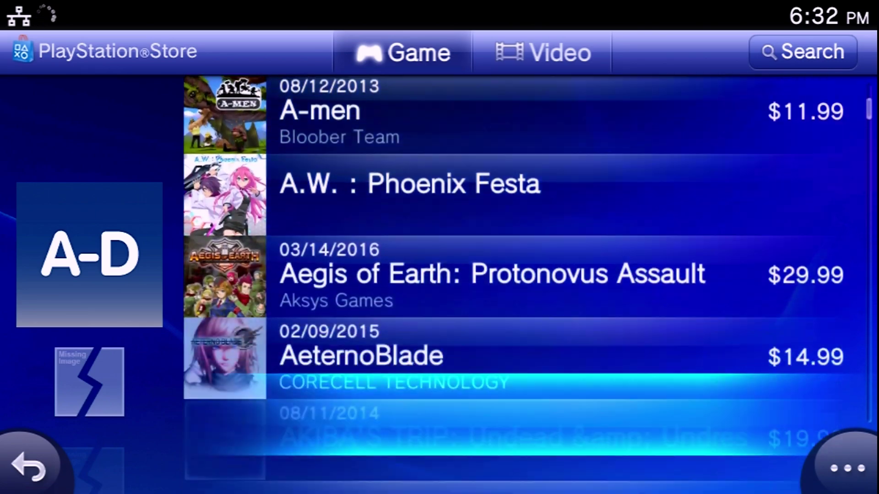
pyautogui.press('Up')
pyautogui.press('Up')
pyautogui.press('Up')
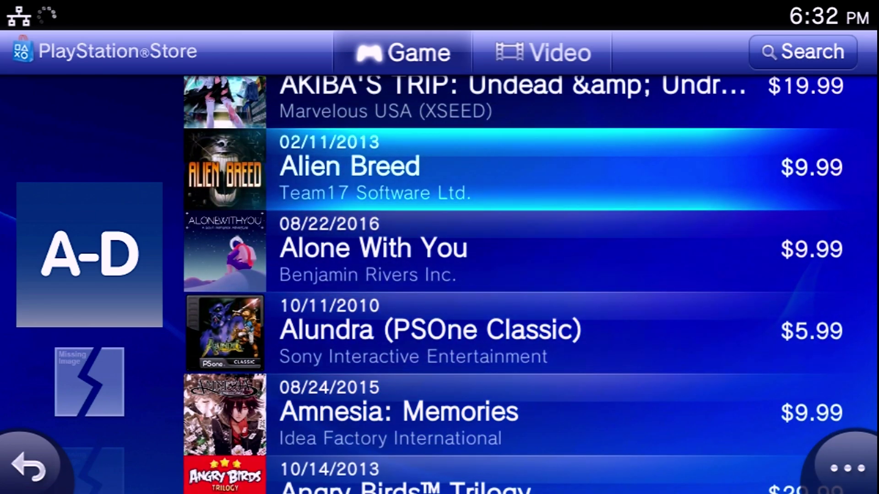
# Step: Return to the home screen and open HENkaku Settings in the Settings app
pyautogui.press('super')
pyautogui.press('super')
pyautogui.press('Down')
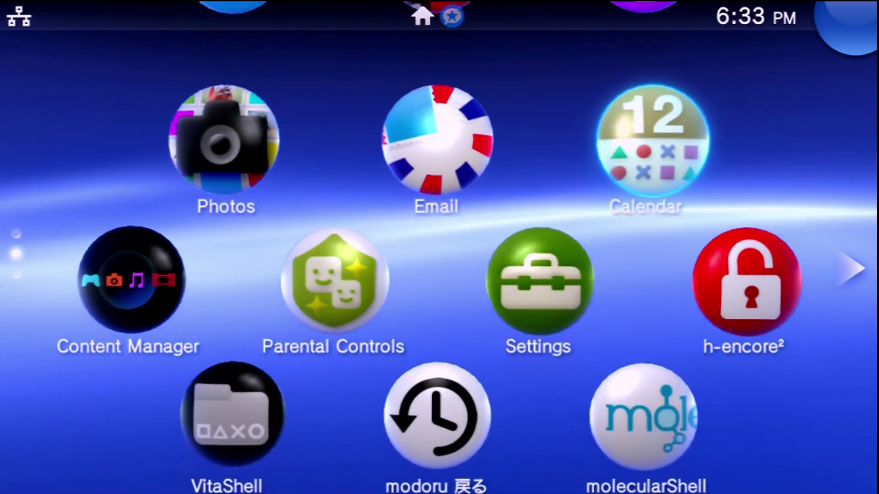
pyautogui.press('Right')
pyautogui.press('Return')
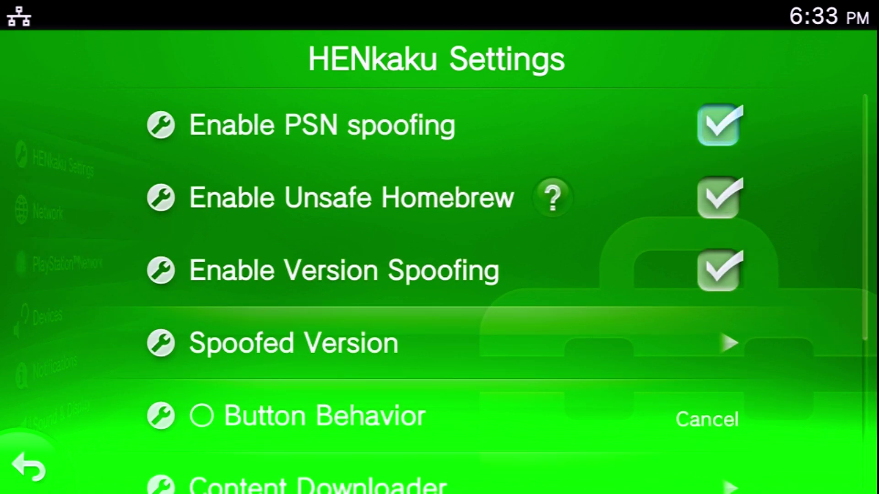
# Step: Check the version spoofing option, the Spoofed Version entry and the PSN spoofing option in HENkaku Settings
pyautogui.press('Down')
pyautogui.press('Down')
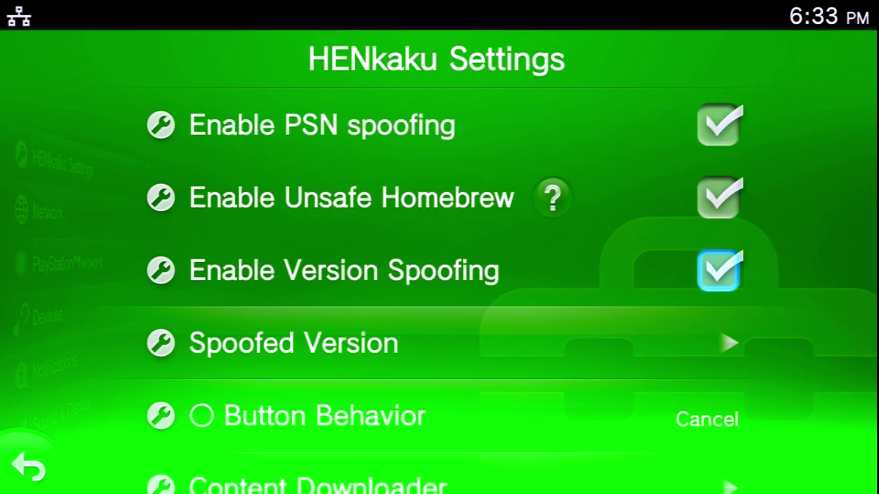
pyautogui.press('Down')
pyautogui.press('Return')
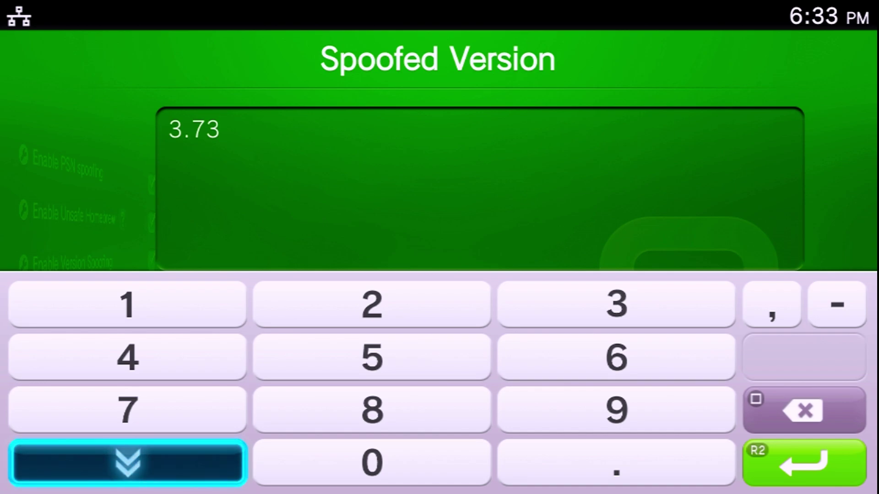
pyautogui.press('Return')
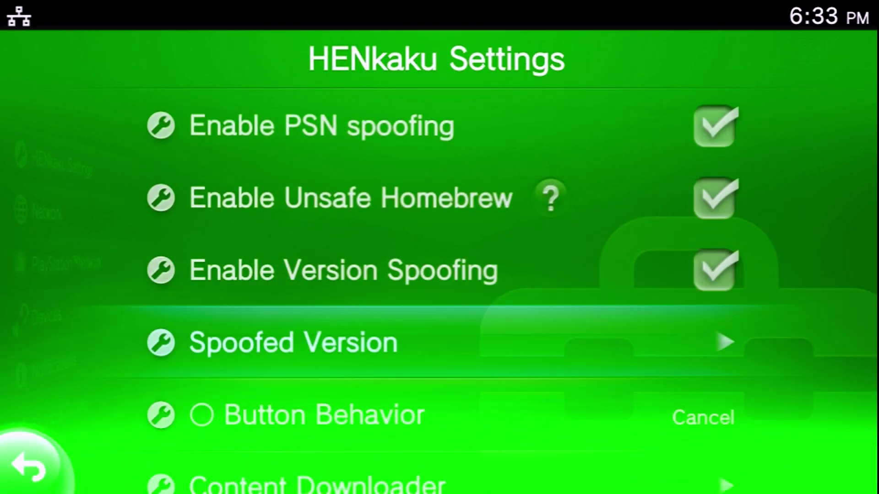
pyautogui.press('Up')
pyautogui.press('Up')
pyautogui.press('Up')
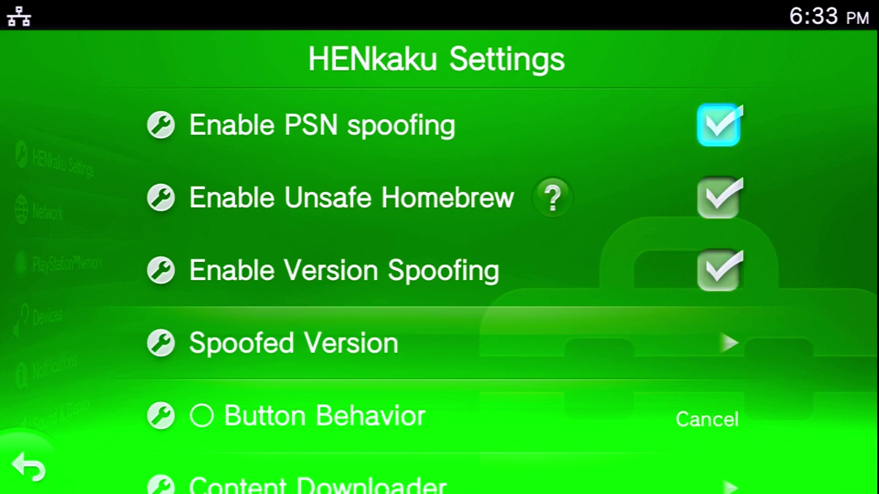
# Step: Leave HENkaku Settings for the first home screen page and open the PlayStation Store
pyautogui.press('Home')
pyautogui.press('Left')
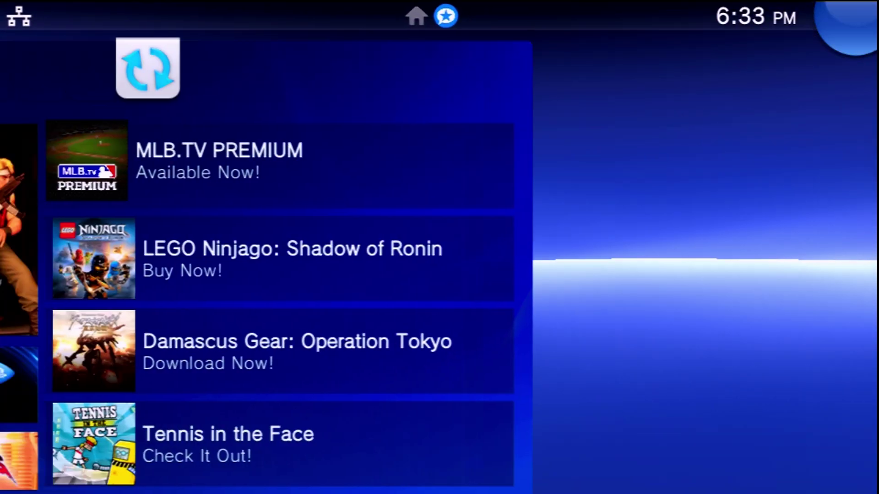
pyautogui.press('Left')
pyautogui.press('Up')
pyautogui.press('Up')
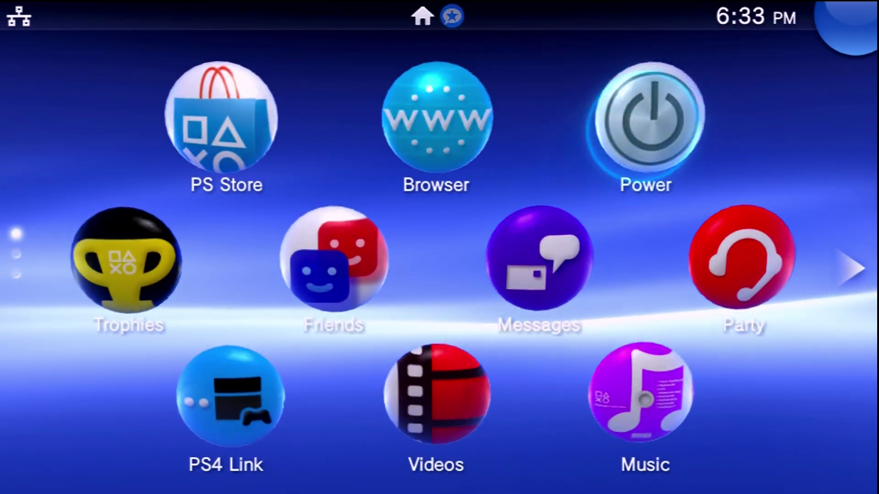
pyautogui.press('Left')
pyautogui.press('Left')
pyautogui.press('Return')
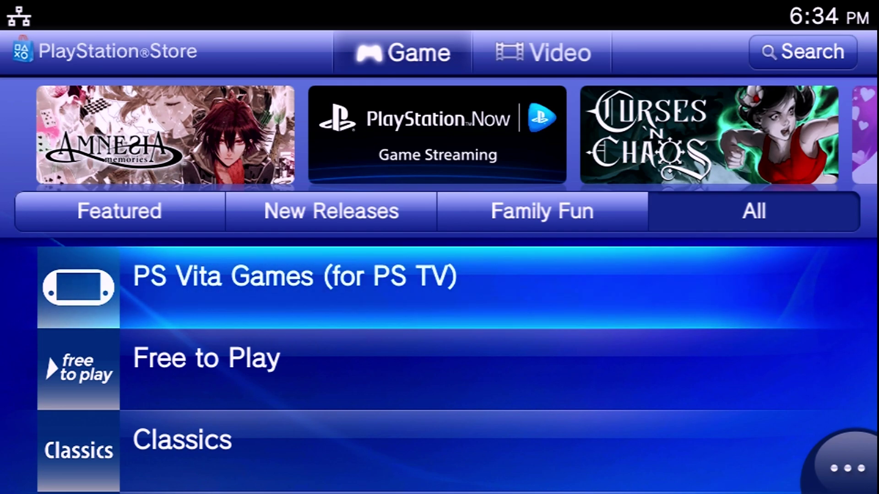
# Step: Look through the store's game categories down to Themes and return to the home screen
pyautogui.press('Down')
pyautogui.press('Down')
pyautogui.press('Down')
pyautogui.press('Down')
pyautogui.press('Down')
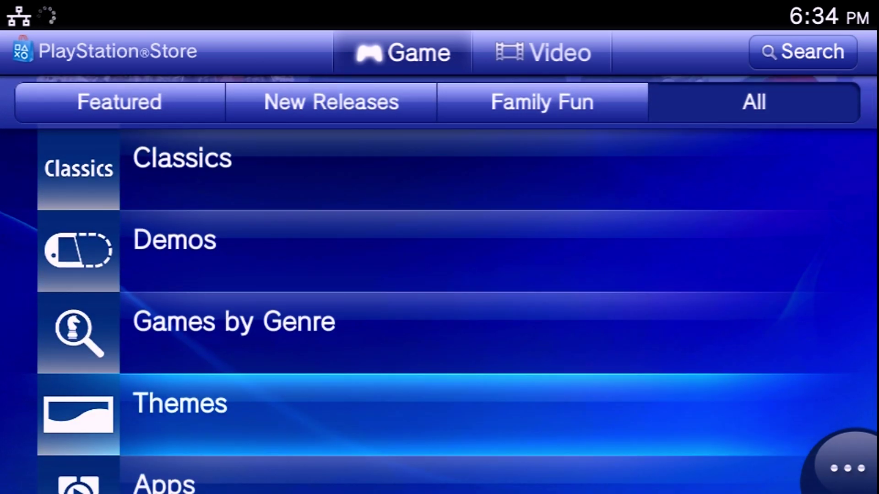
pyautogui.press('super')
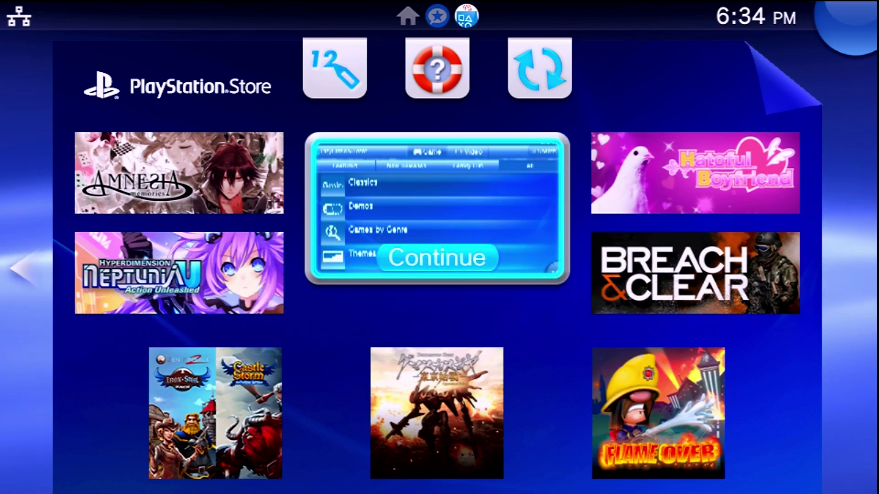
pyautogui.press('super')
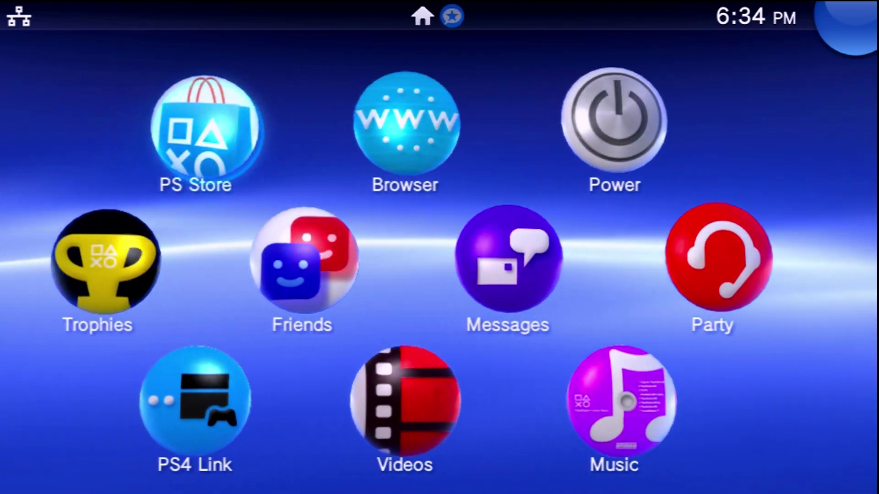